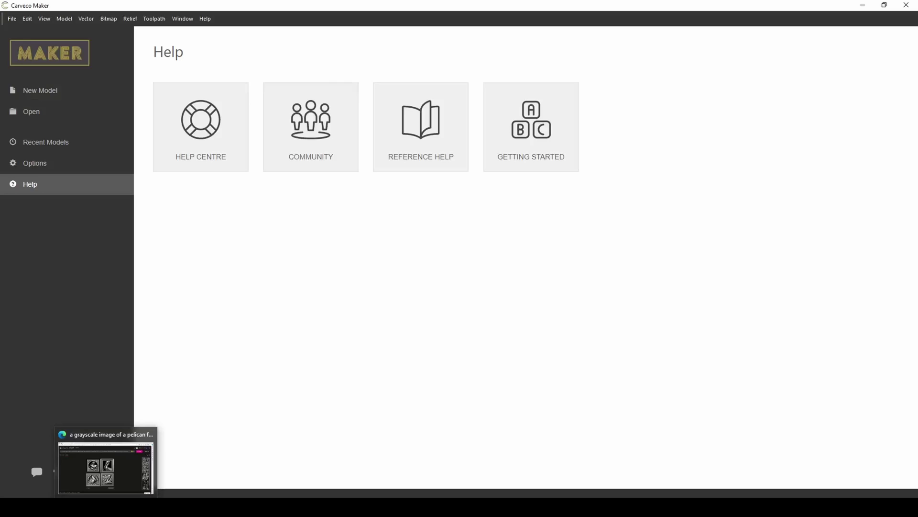
- In Edge, compare the earlier dog creations, then return to the grayscale pelican image set
click(106, 468)
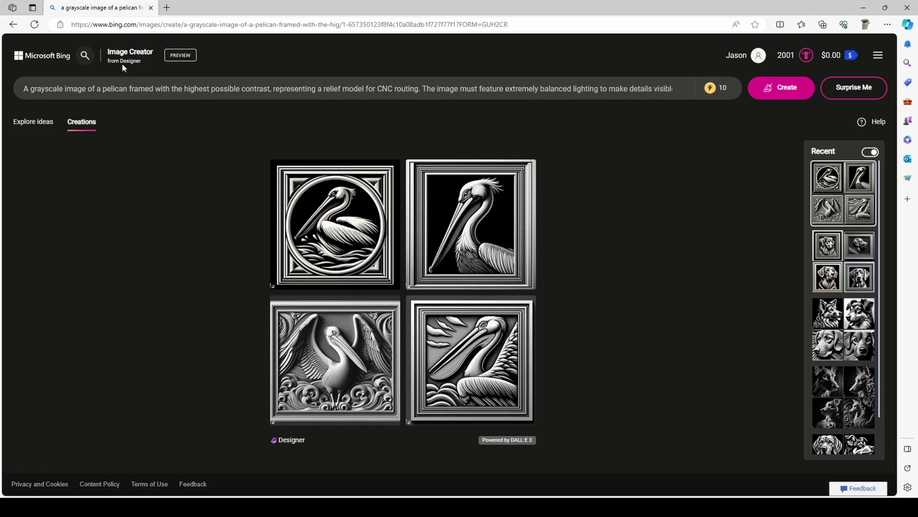
click(838, 396)
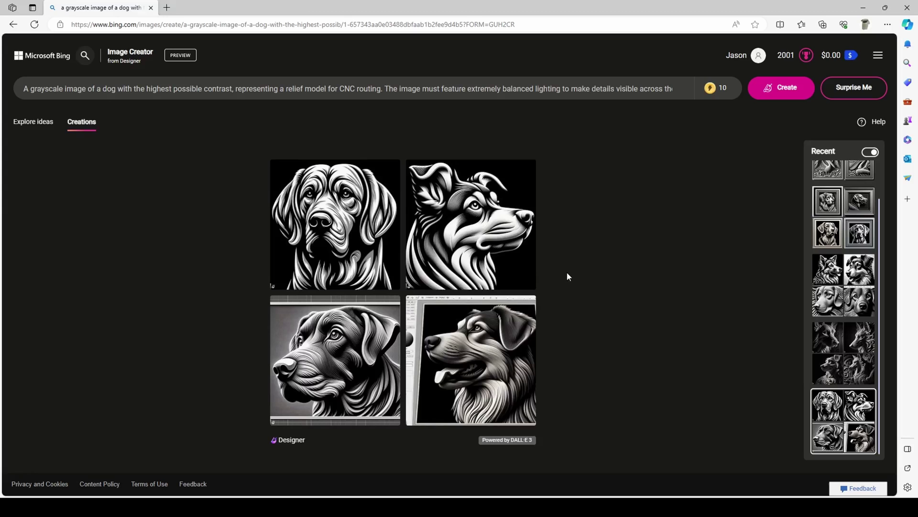
click(830, 355)
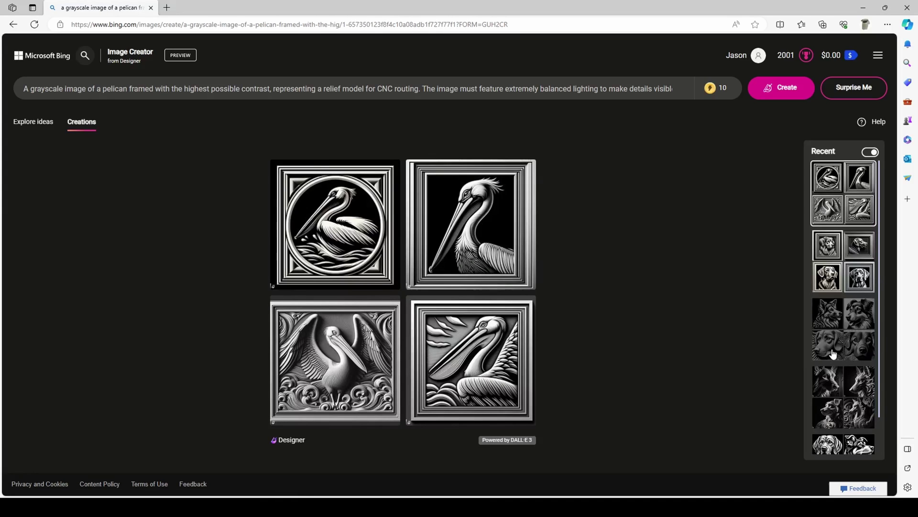
click(833, 354)
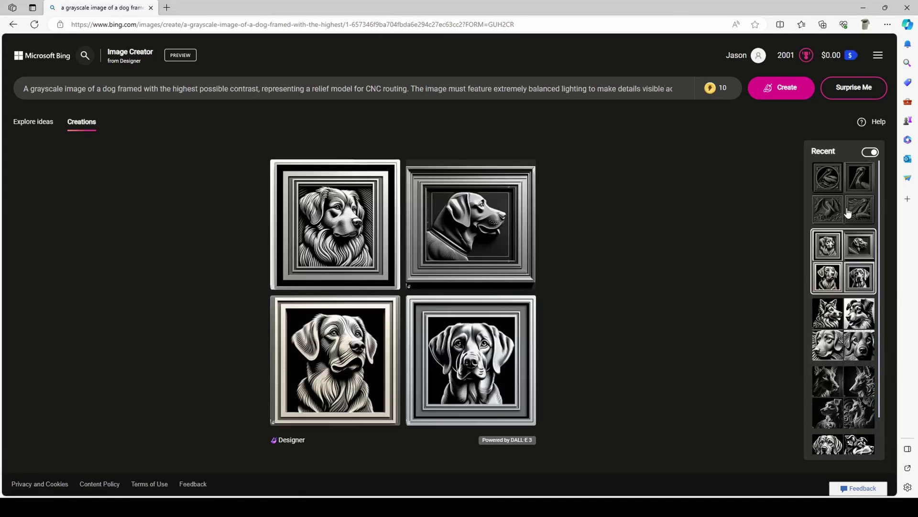
click(848, 213)
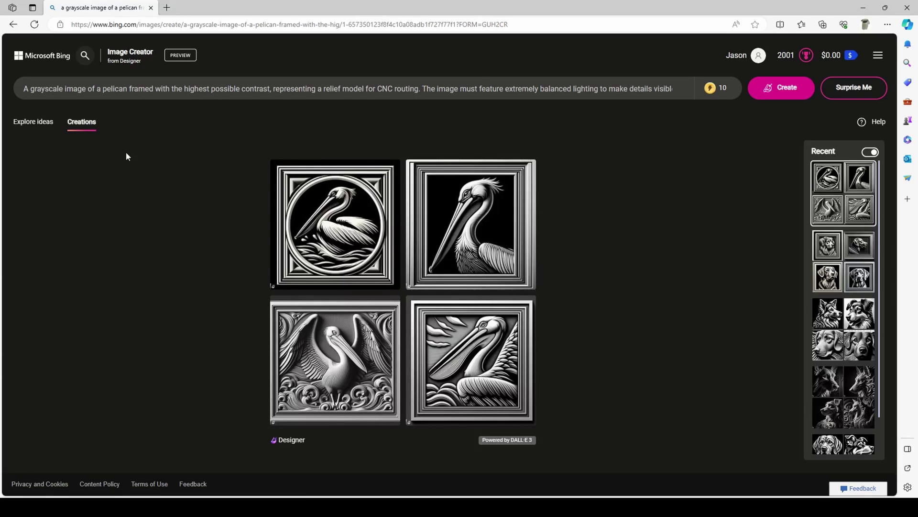
click(849, 392)
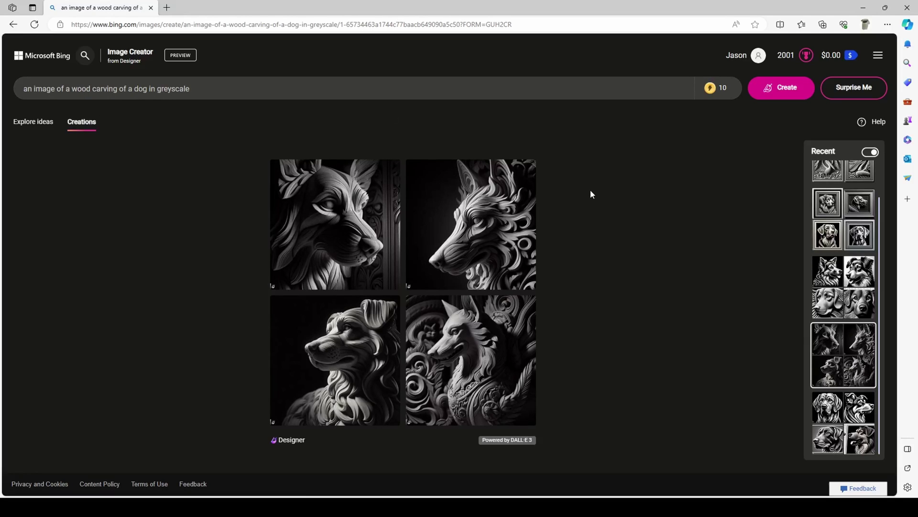
click(844, 172)
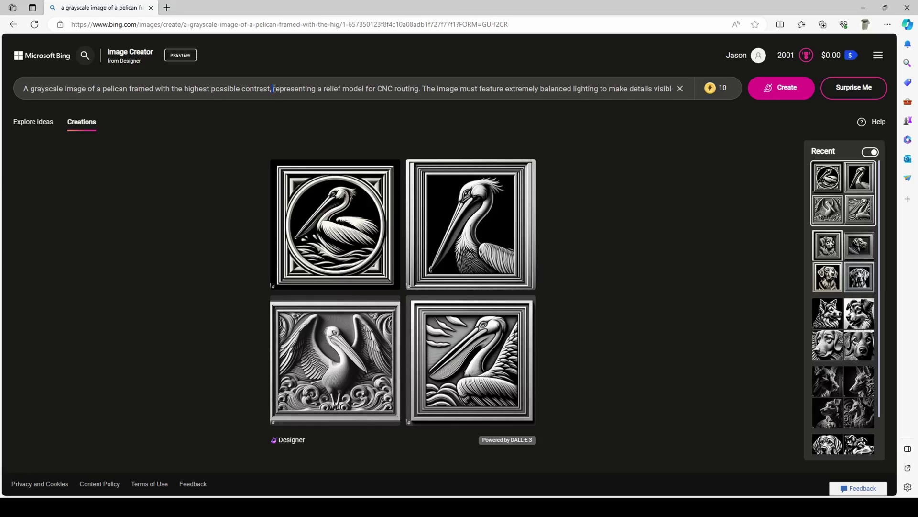
- Scroll through the full pelican relief prompt, then deselect the text
drag(423, 90, 671, 93)
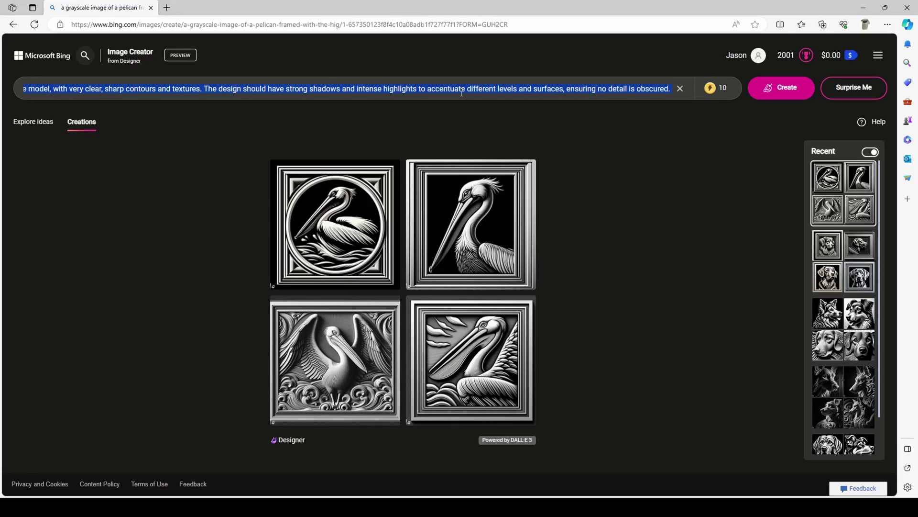
click(51, 89)
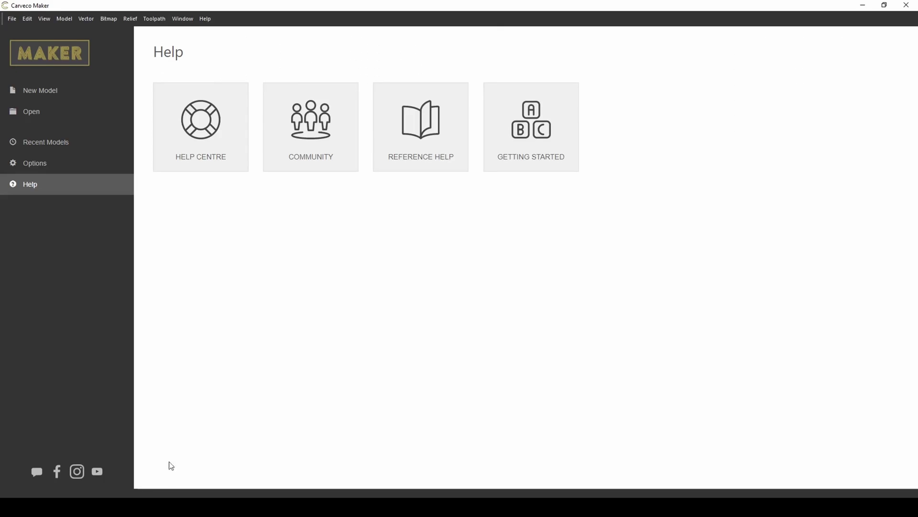
- Create a new 12 x 12 inch model and import the pelican image from Downloads as relief
click(30, 89)
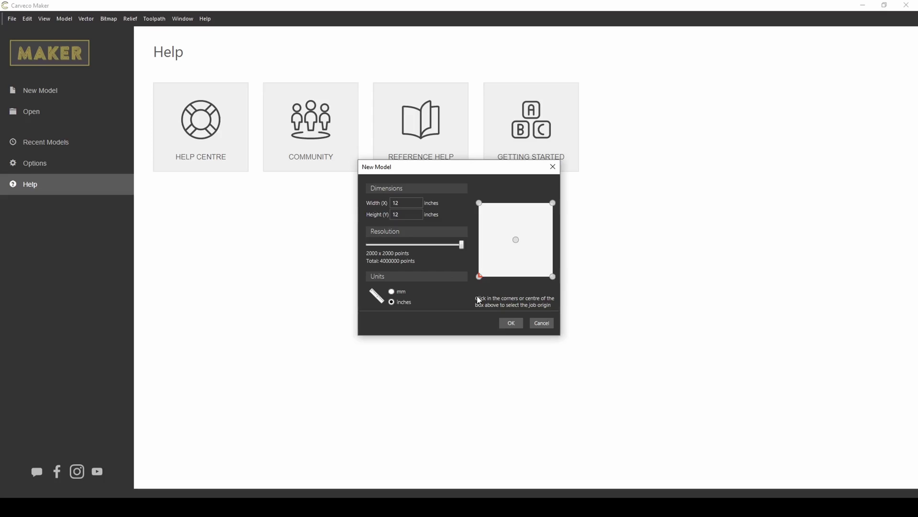
click(511, 323)
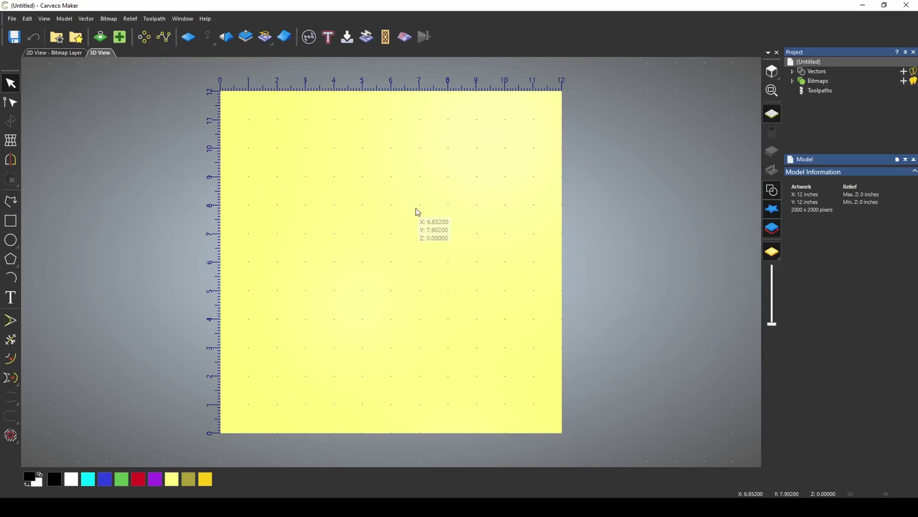
click(133, 19)
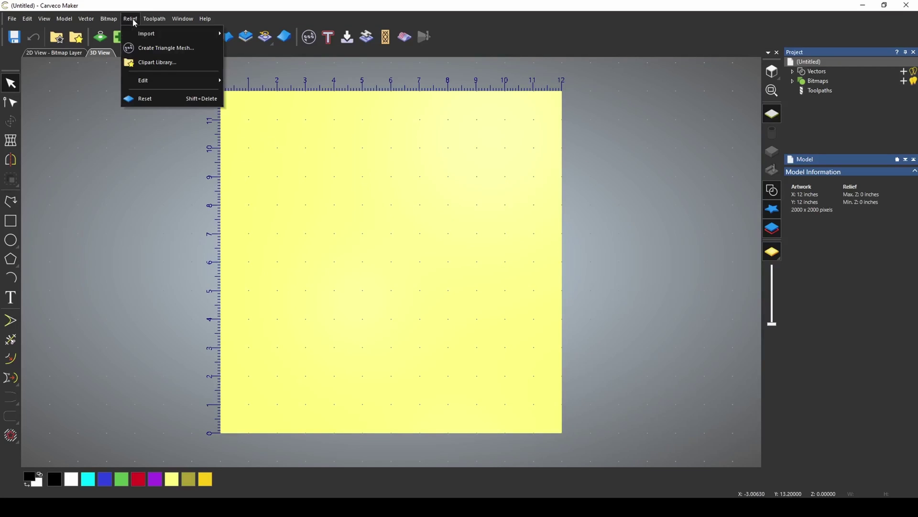
mouse_move(142, 36)
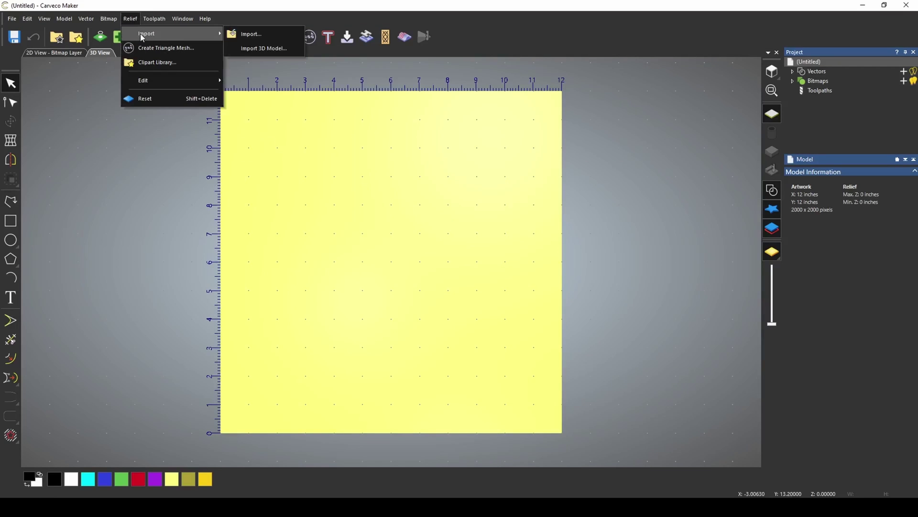
click(257, 35)
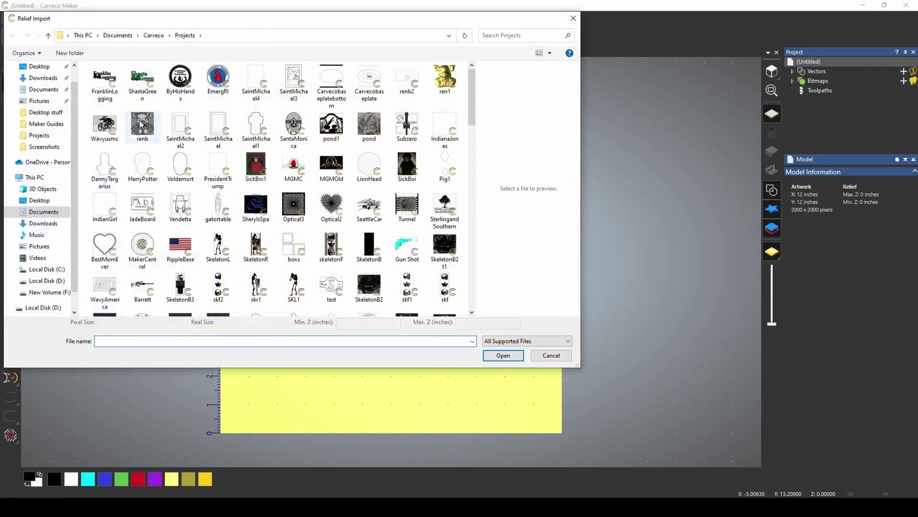
click(44, 224)
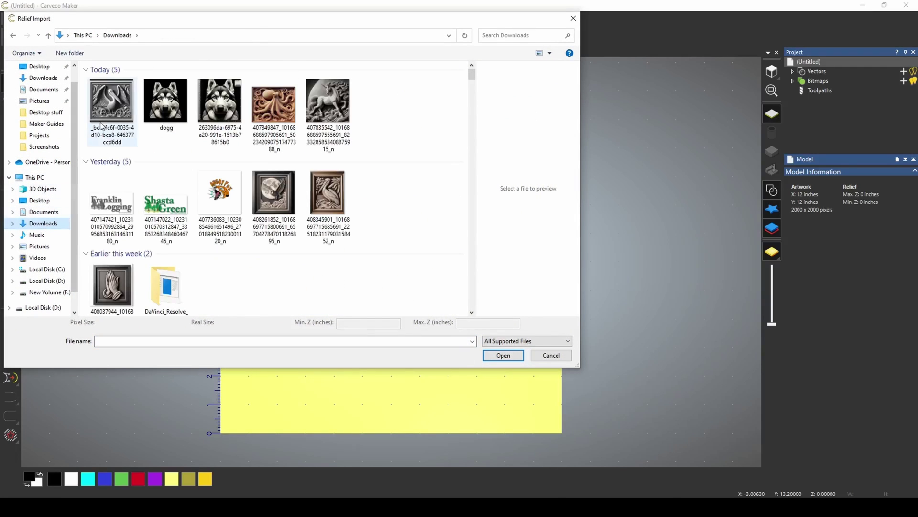
click(107, 106)
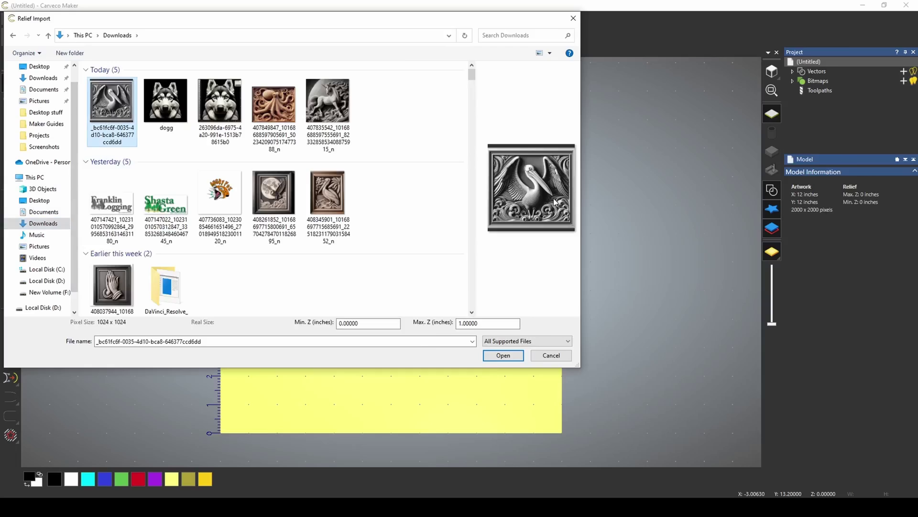
click(503, 355)
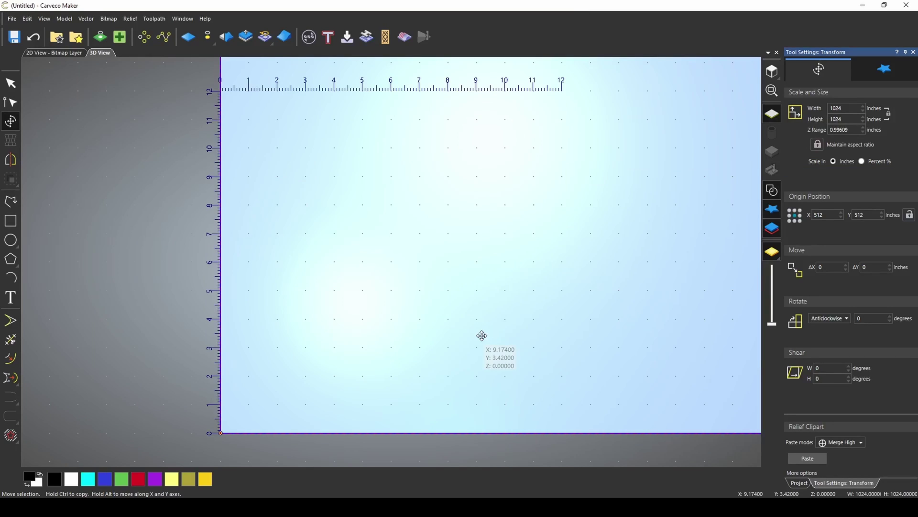
- Scale the pelican relief clipart to 12 x 12 inches with a 0.5 inch Z range
scroll(448, 265, down, 5)
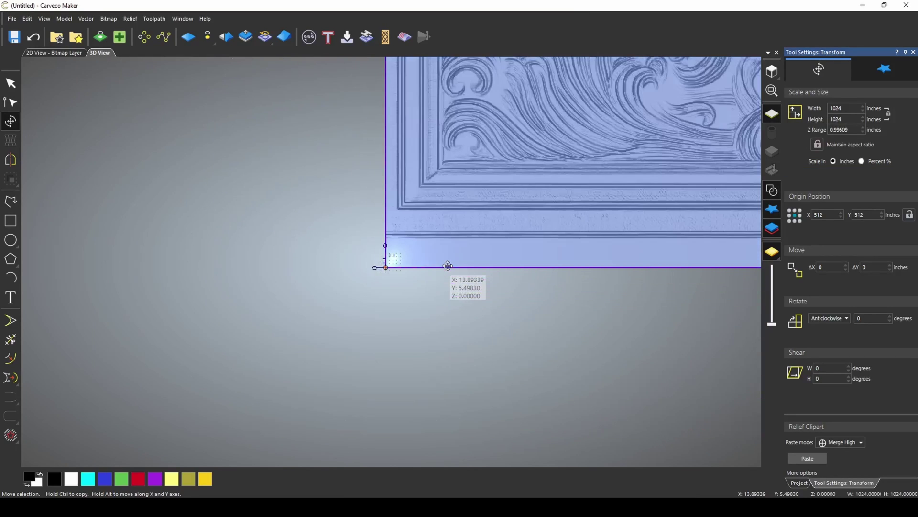
scroll(448, 265, up, 6)
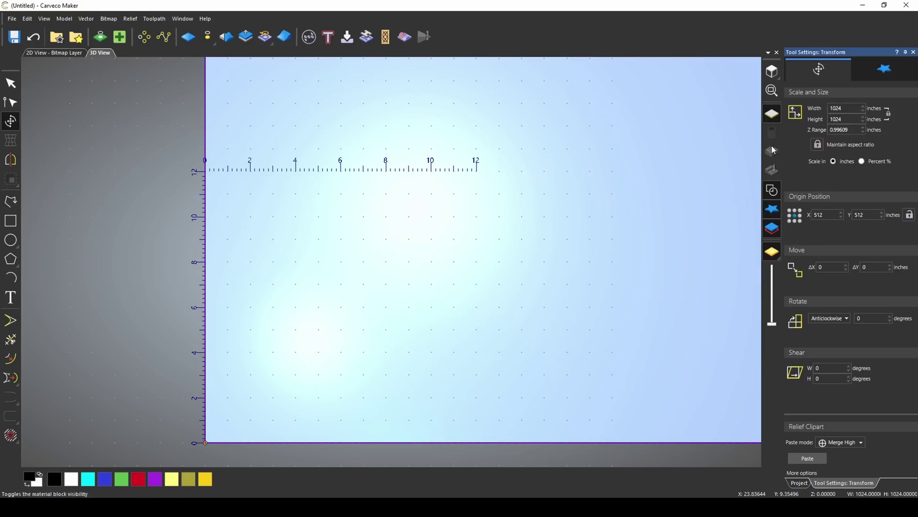
double_click(854, 121)
text(12)
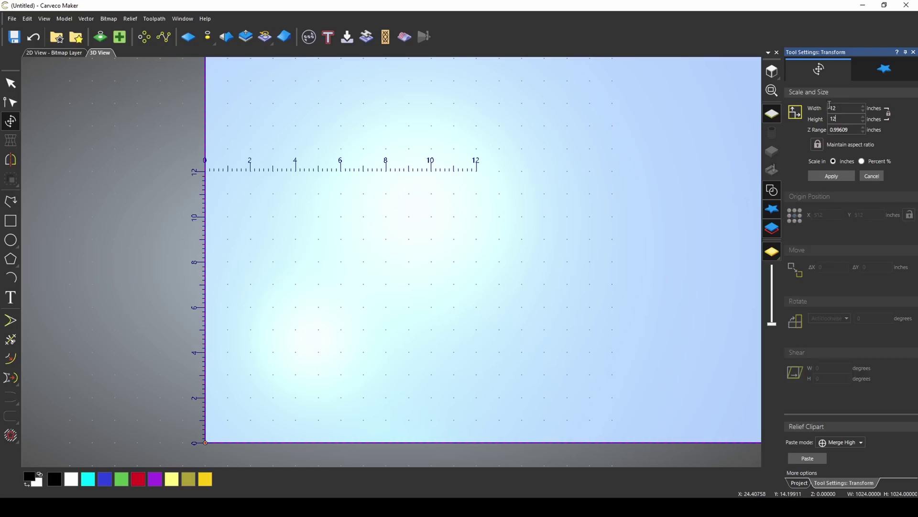
double_click(856, 130)
click(836, 176)
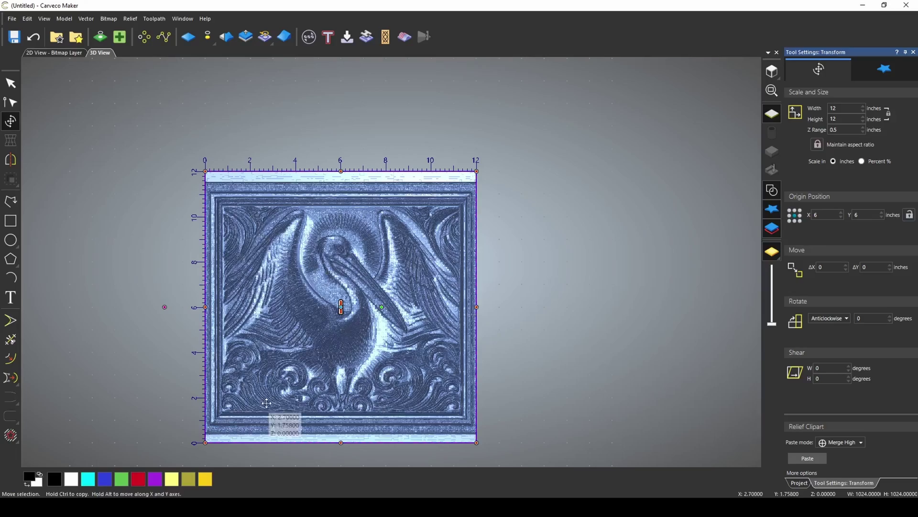
- Paste the resized pelican relief and smooth the whole relief at 69% strength
click(798, 458)
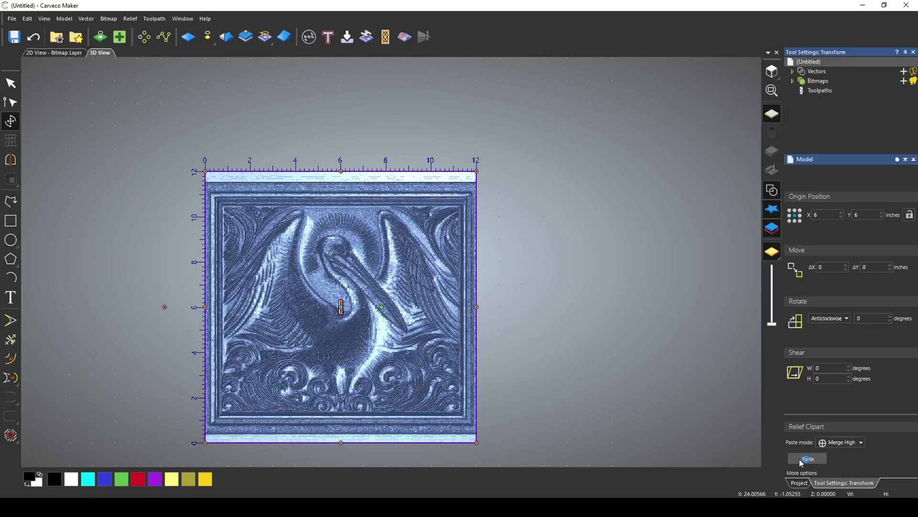
mouse_move(373, 292)
mouse_down()
mouse_move(308, 321)
mouse_move(363, 291)
mouse_move(367, 299)
mouse_up()
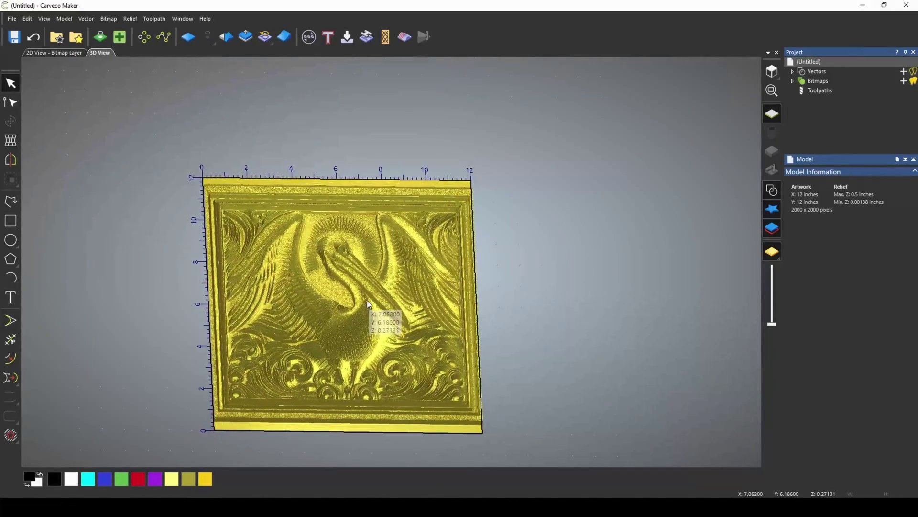
click(226, 44)
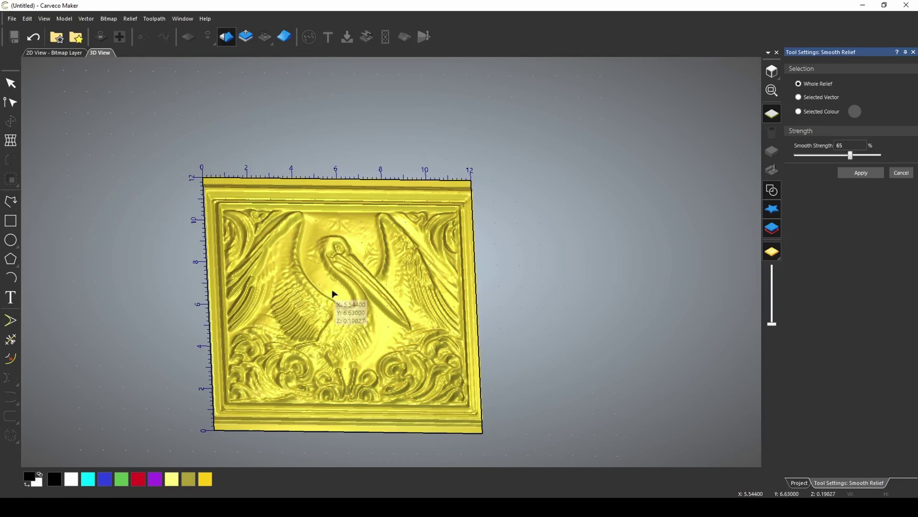
drag(384, 297, 402, 282)
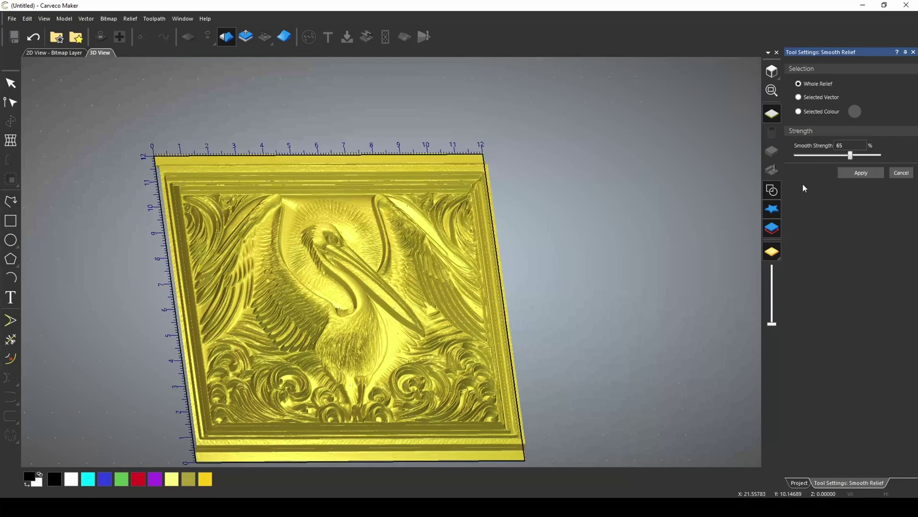
drag(851, 159, 854, 159)
scroll(340, 298, up, 3)
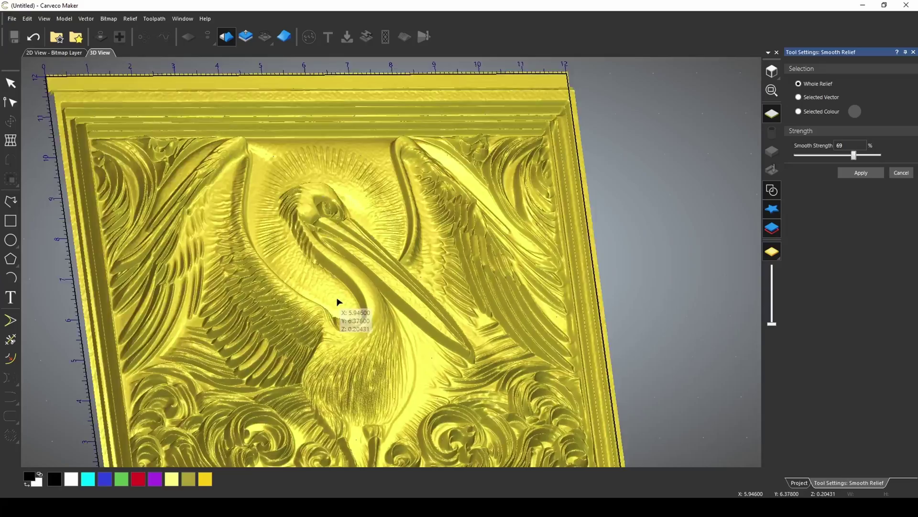
scroll(340, 301, down, 2)
drag(345, 307, 314, 276)
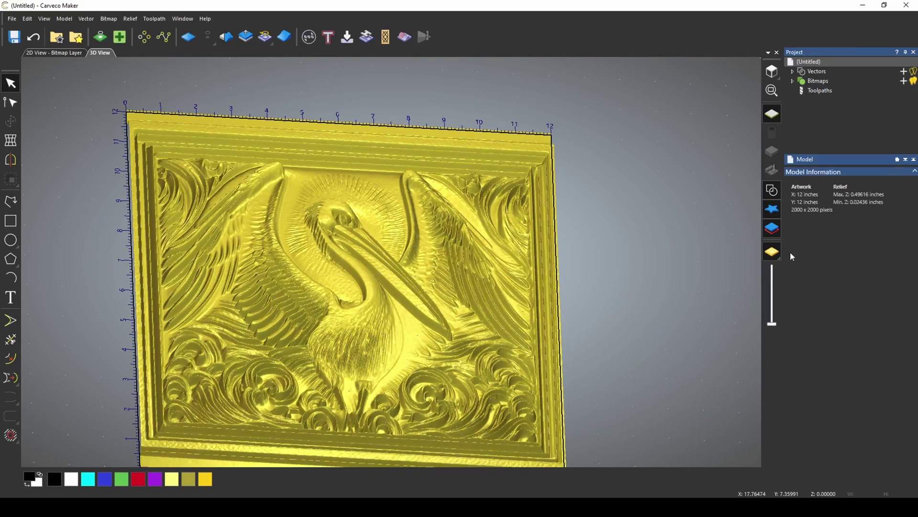
- Start a Machine Relief toolpath using the 1/4 Upcut EM roughing tool
click(807, 91)
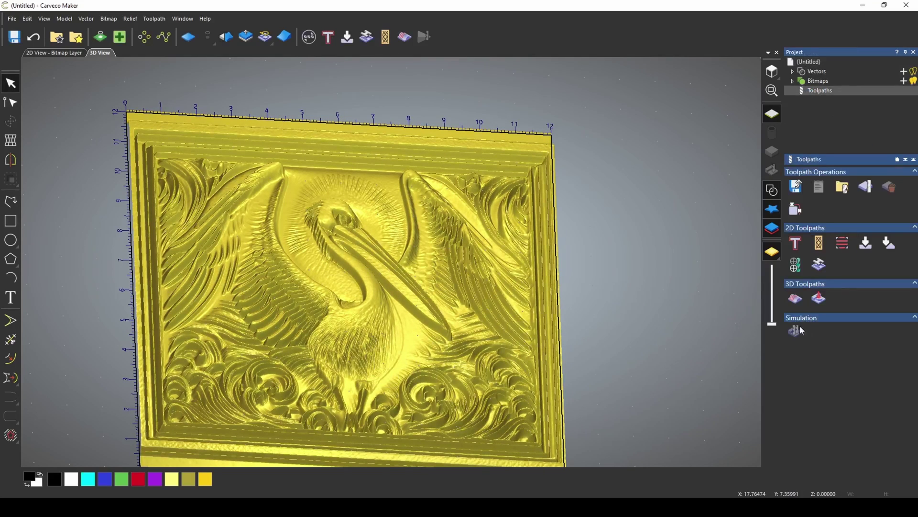
click(795, 298)
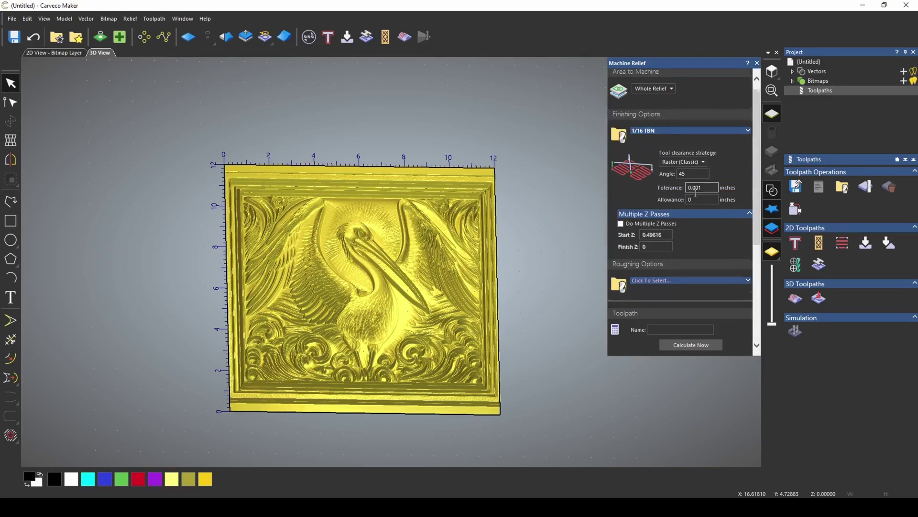
scroll(696, 194, down, 4)
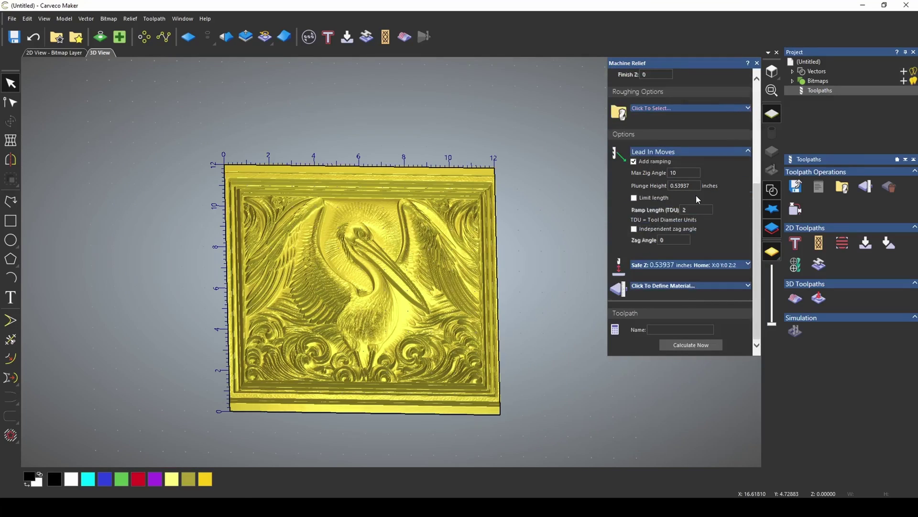
click(725, 108)
scroll(352, 265, down, 3)
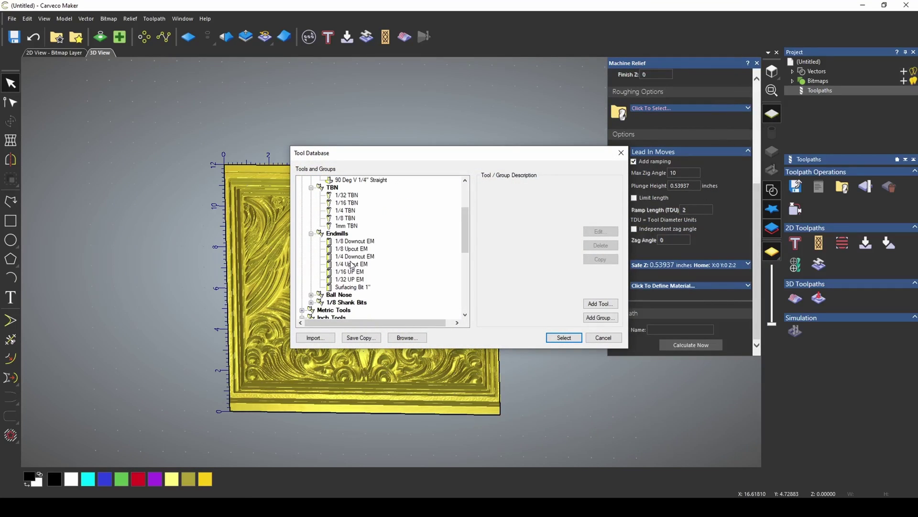
click(351, 264)
click(564, 337)
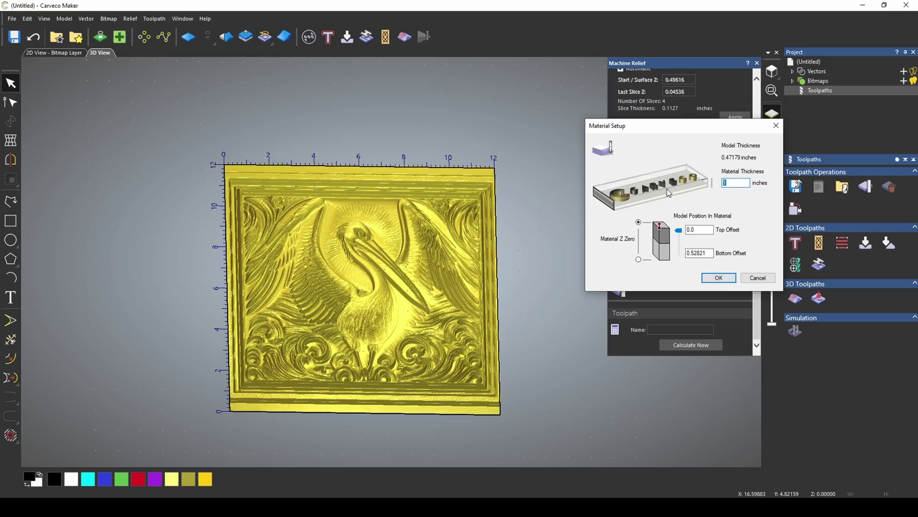
- Calculate the toolpath for 1-inch material and inspect the simulated wood carving
click(719, 278)
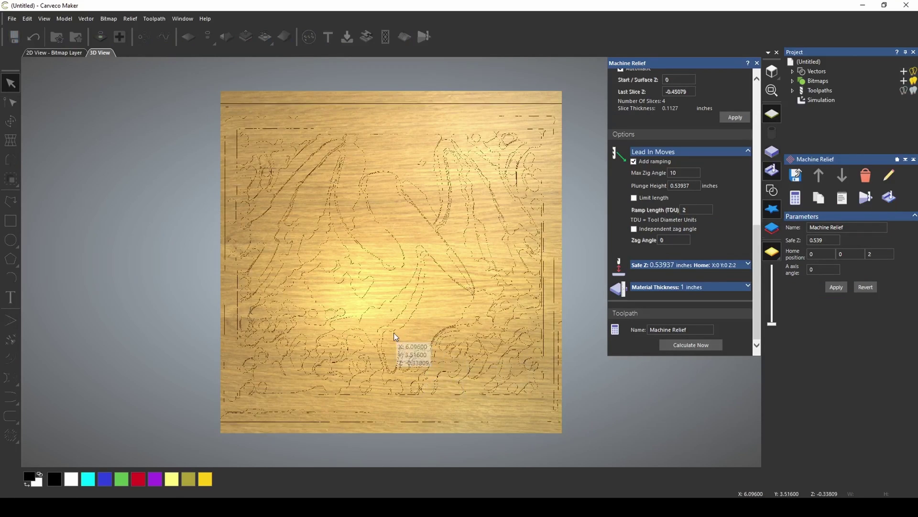
drag(372, 304, 478, 273)
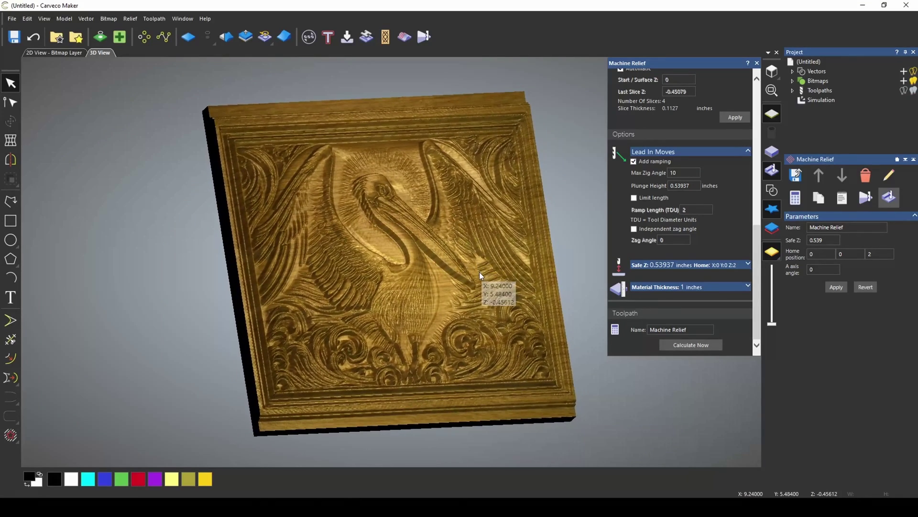
drag(608, 361, 630, 369)
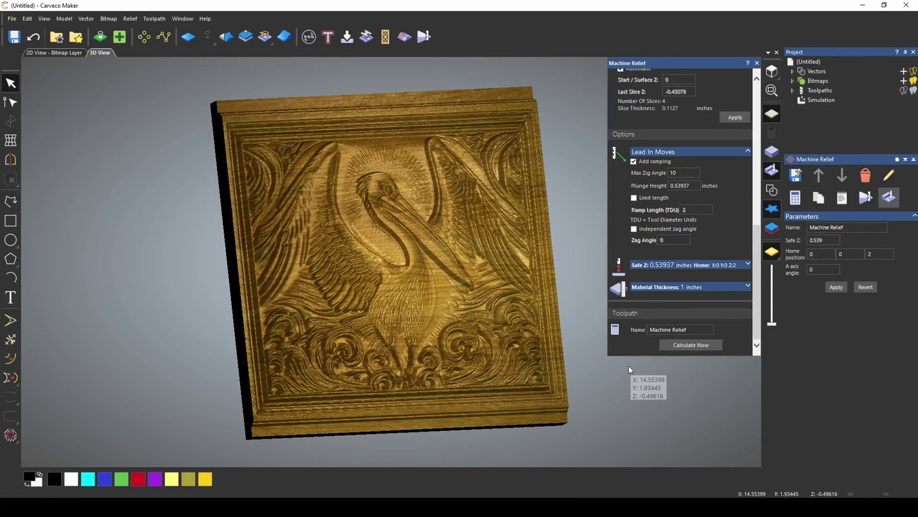